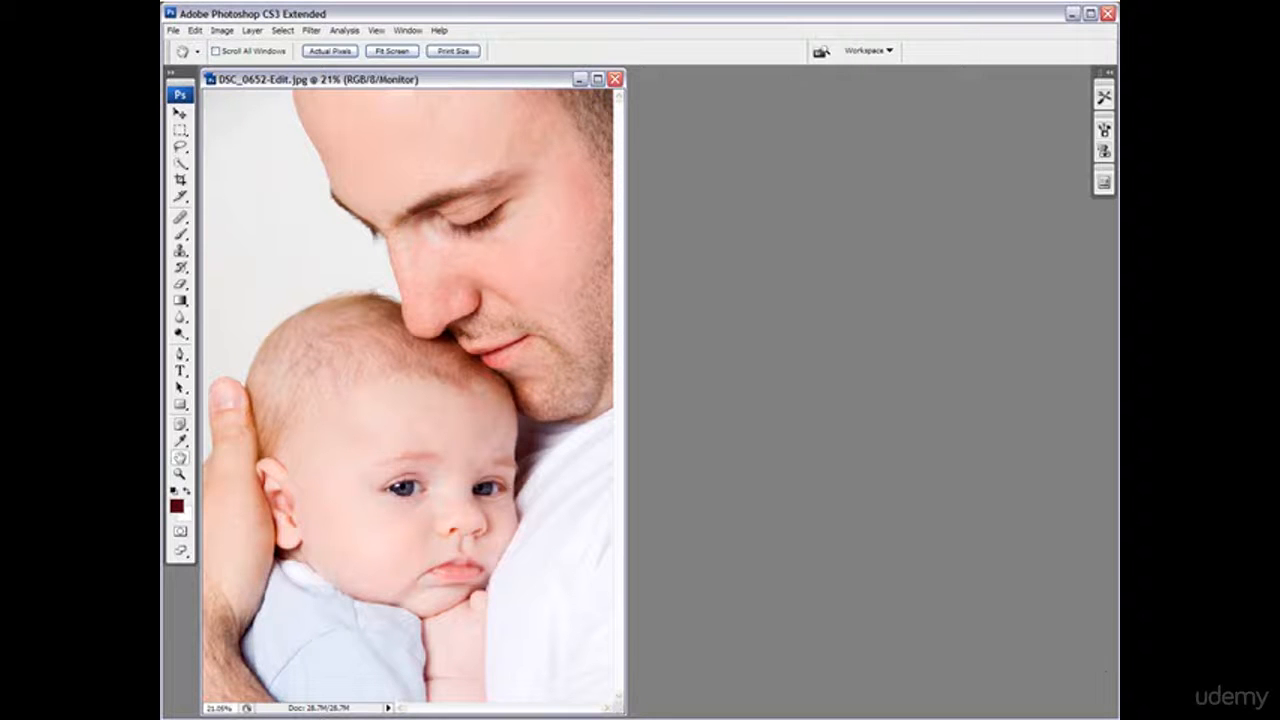
# Show the layer list and duplicate the Background layer of the father-and-baby photo.
pyautogui.moveTo(1104, 182); pyautogui.dragTo(1062, 80)
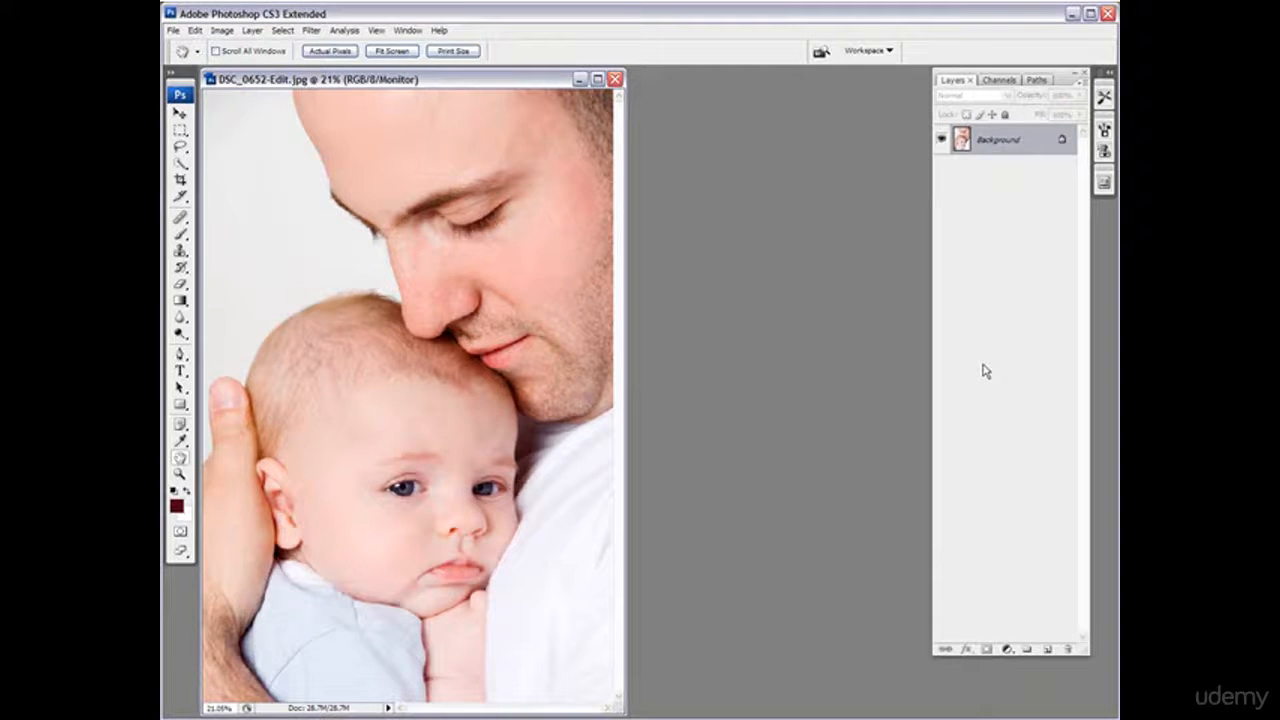
pyautogui.hotkey('ctrl', 'j')
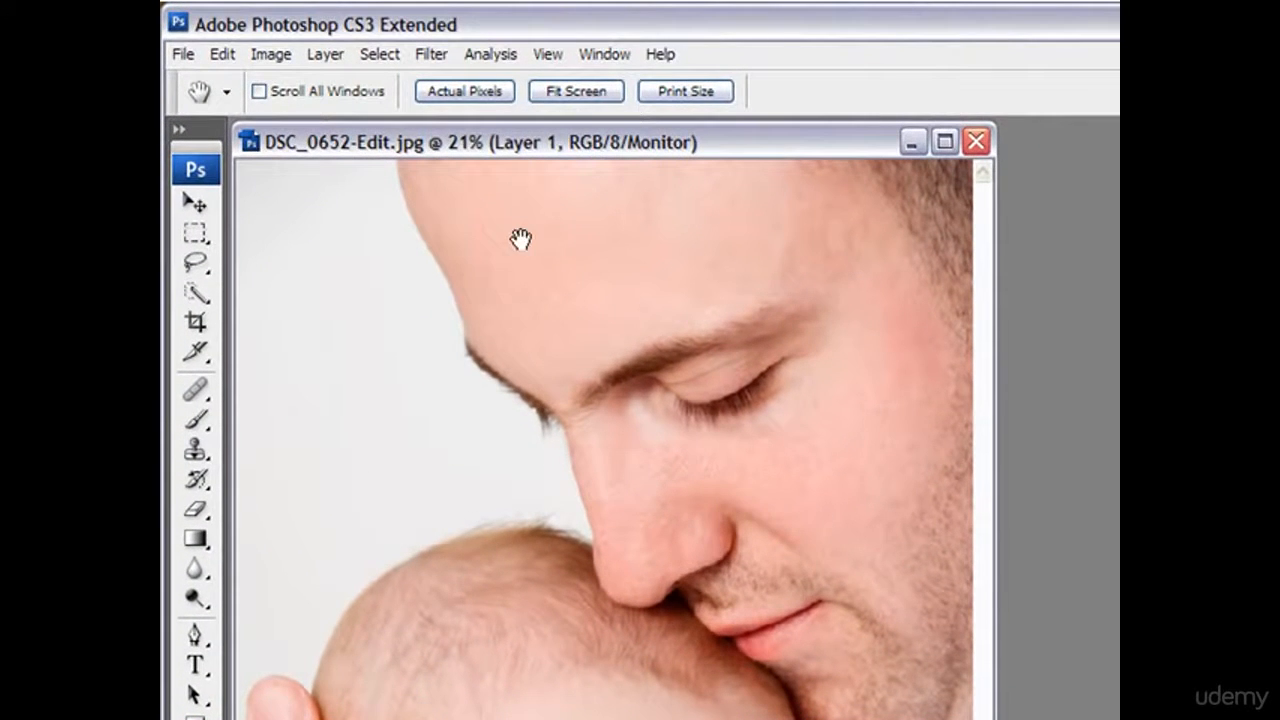
# Apply the High Pass filter to the duplicated layer with a radius slightly below 9.1 pixels.
pyautogui.click(434, 55)
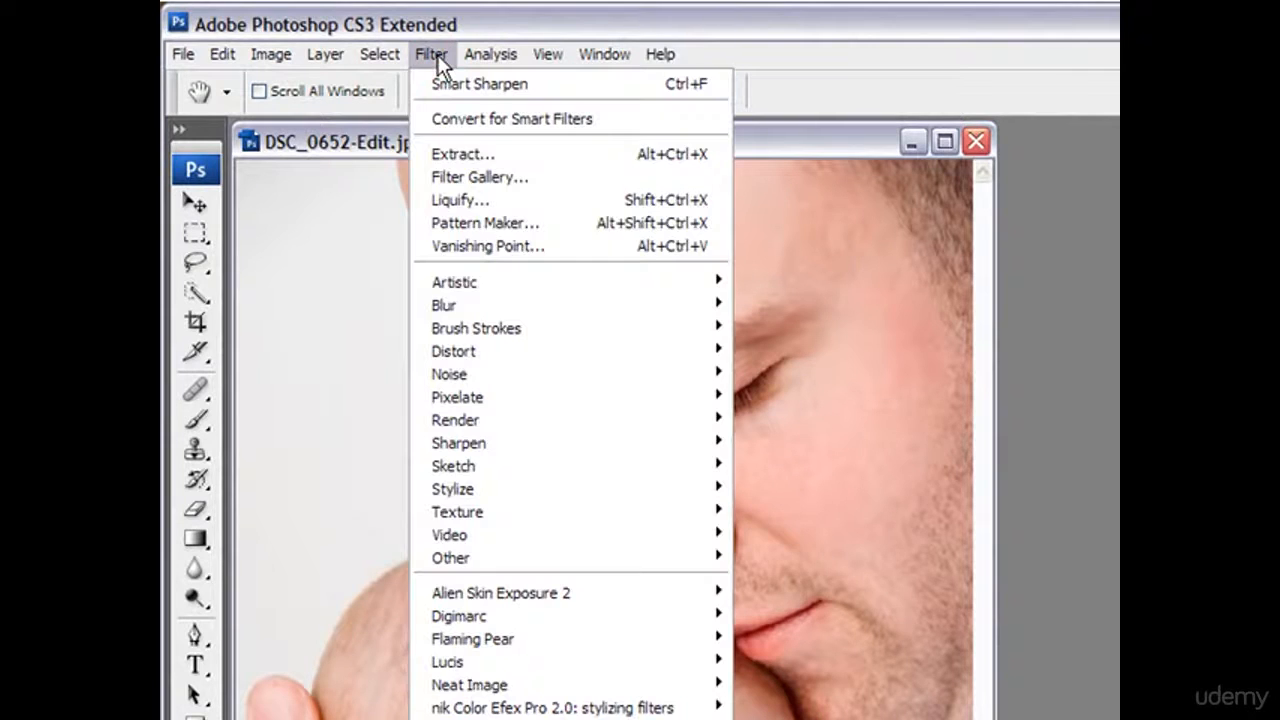
pyautogui.moveTo(642, 552)
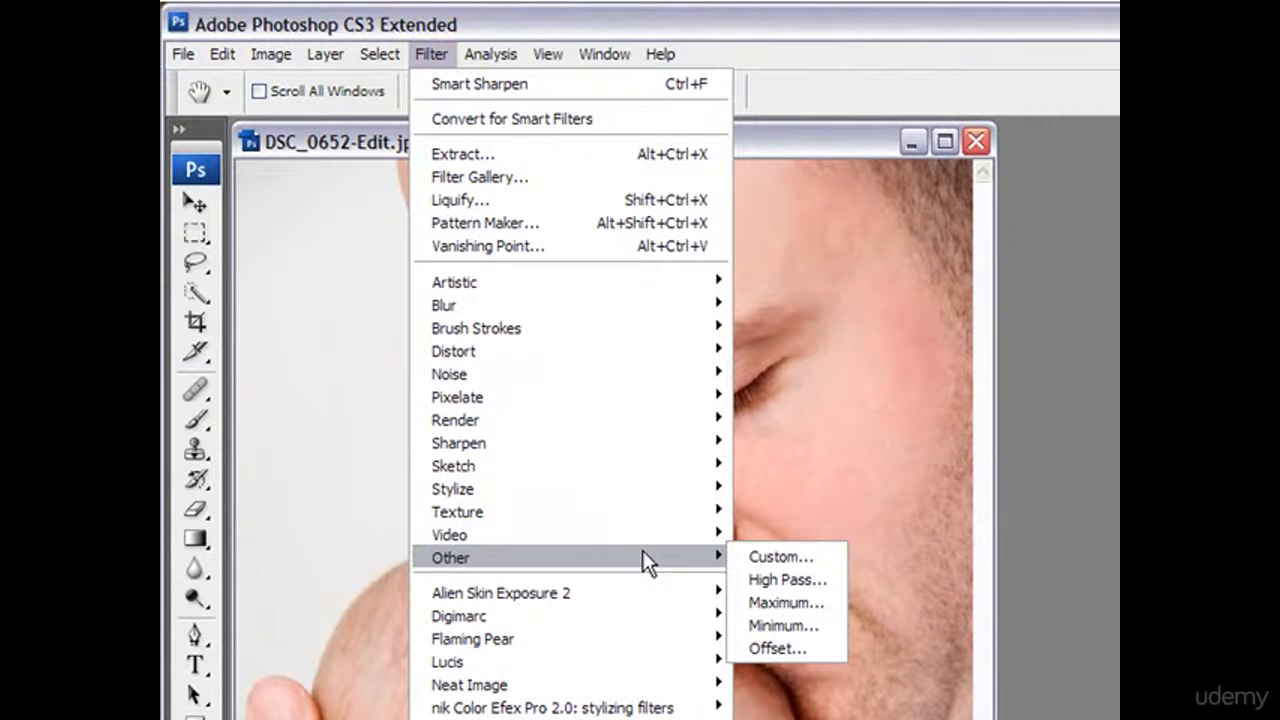
pyautogui.click(785, 580)
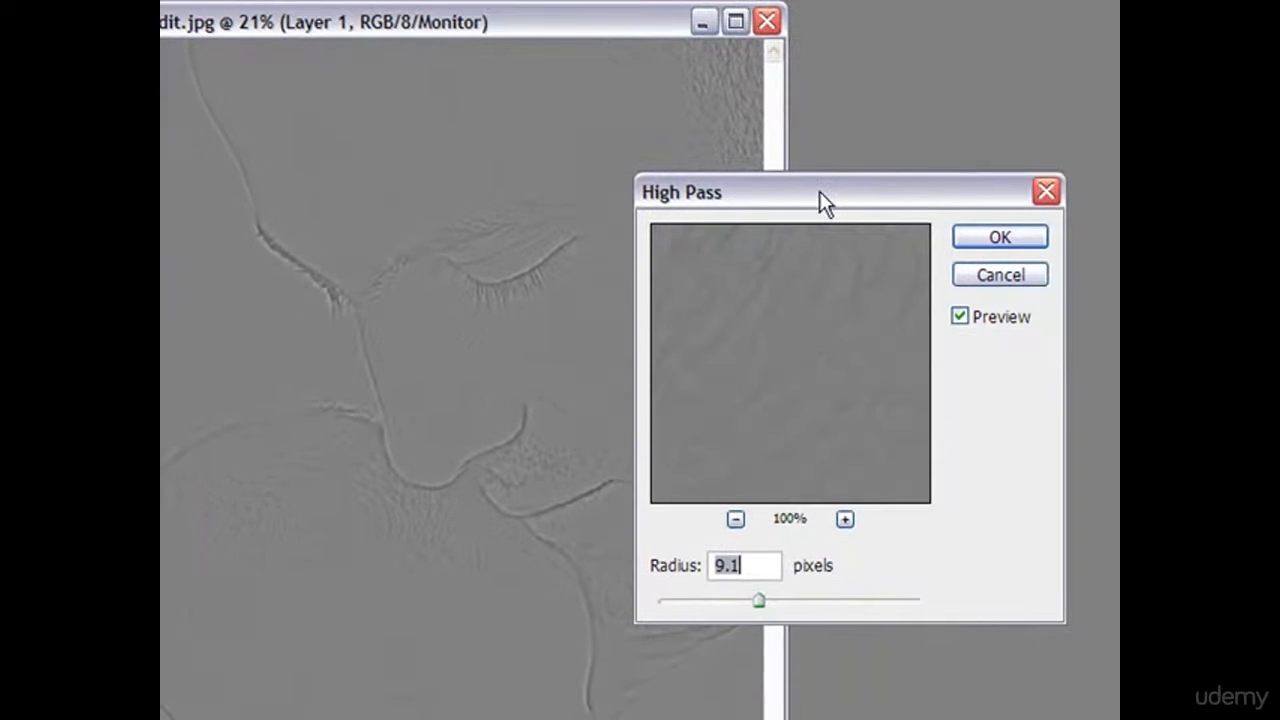
pyautogui.moveTo(793, 213); pyautogui.dragTo(783, 214)
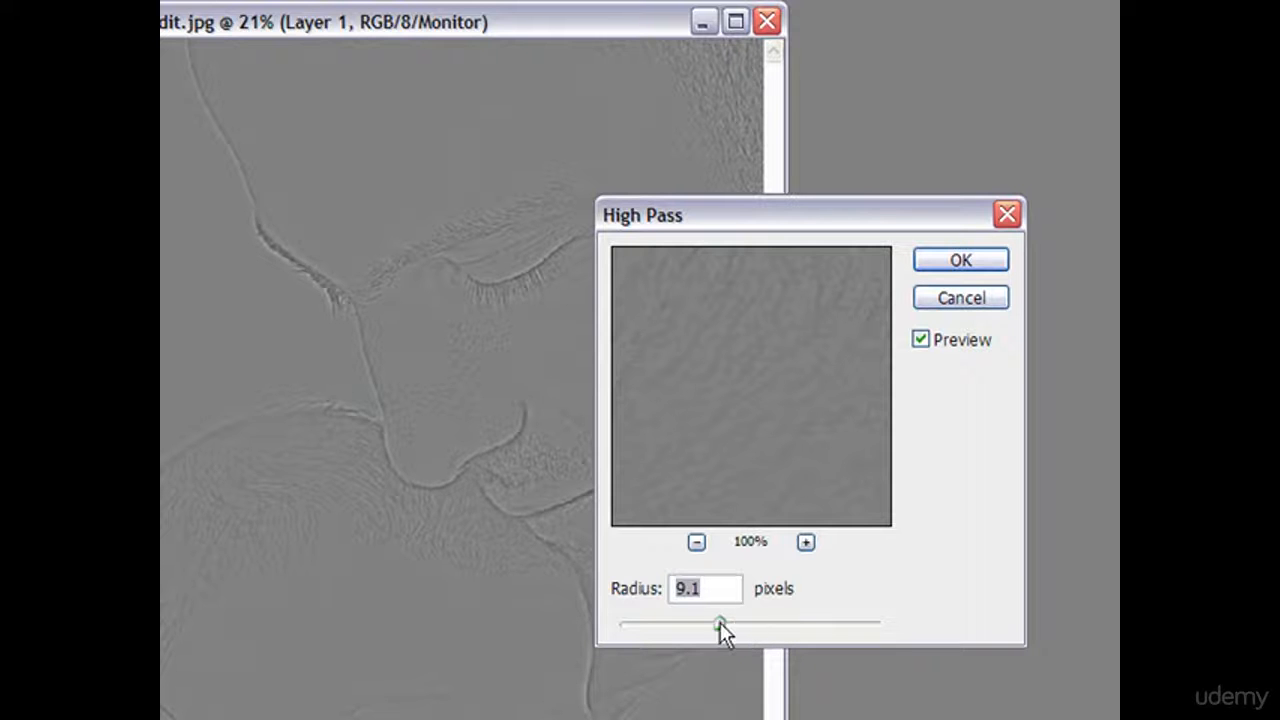
pyautogui.moveTo(714, 622)
pyautogui.mouseDown()
pyautogui.moveTo(769, 624)
pyautogui.moveTo(702, 627)
pyautogui.mouseUp()
pyautogui.moveTo(698, 627); pyautogui.dragTo(699, 627)
pyautogui.click(960, 261)
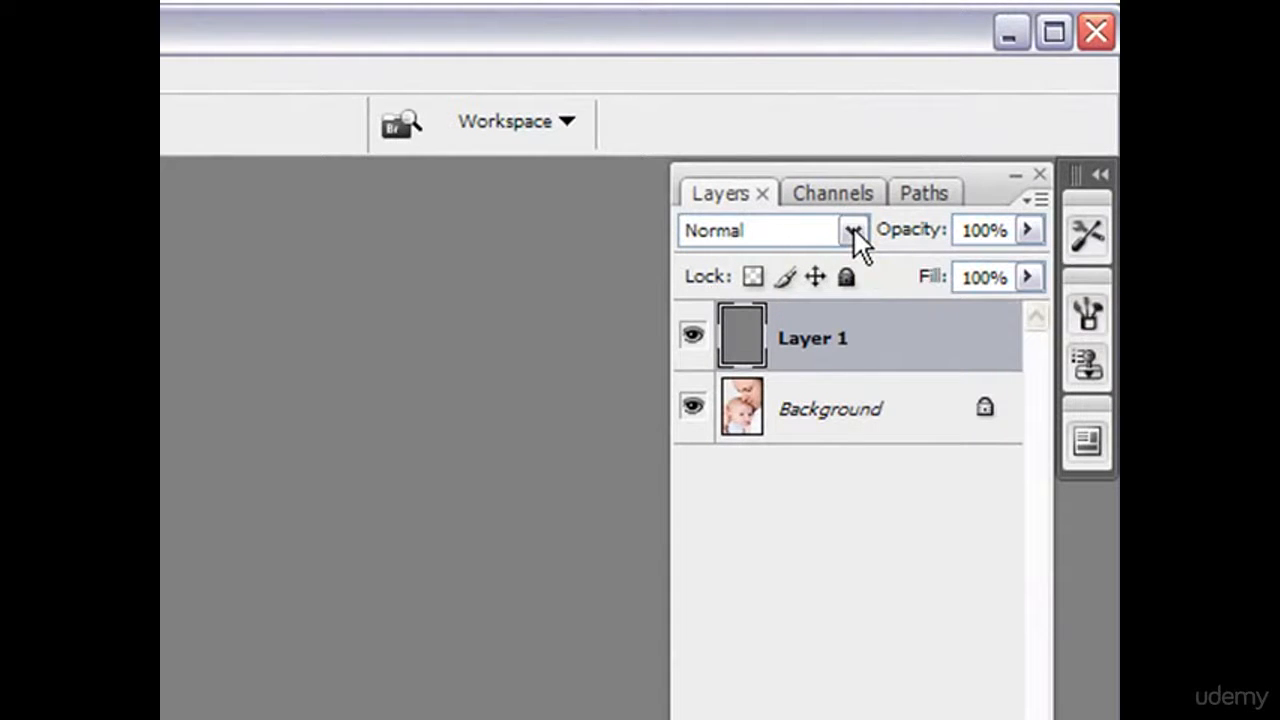
# Set the blend mode of the high-pass layer to Overlay.
pyautogui.click(854, 229)
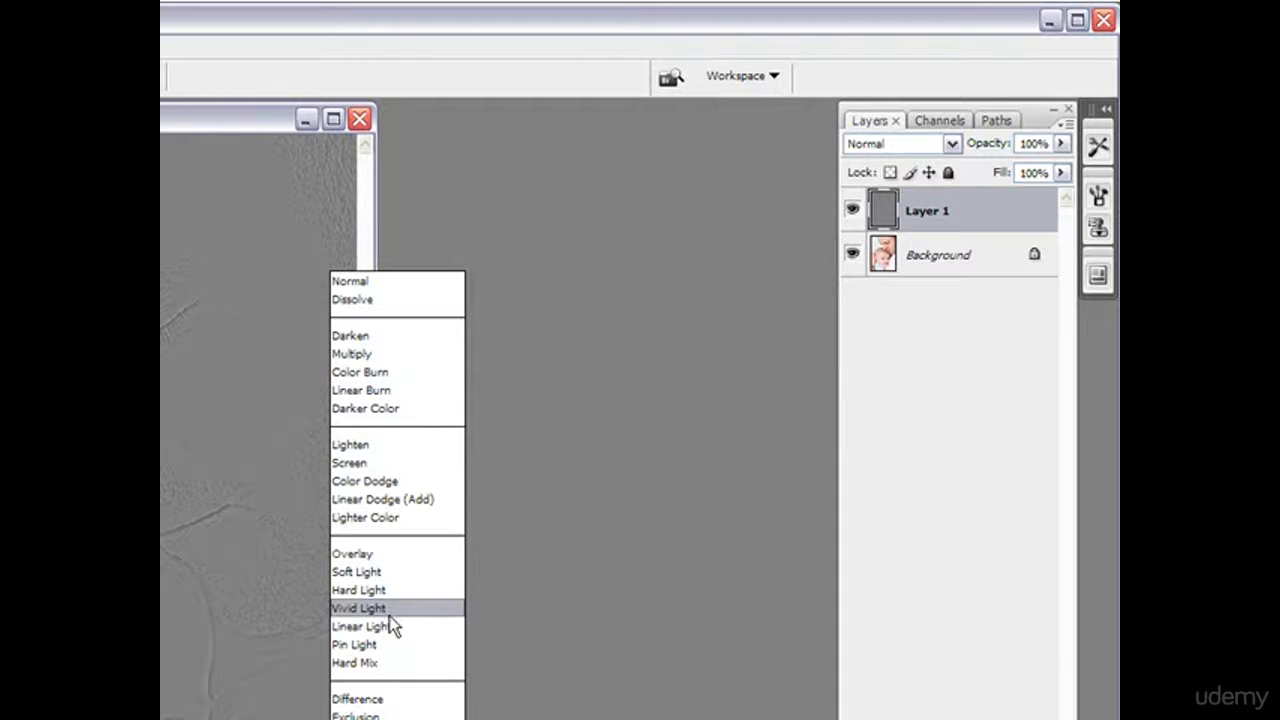
pyautogui.click(399, 556)
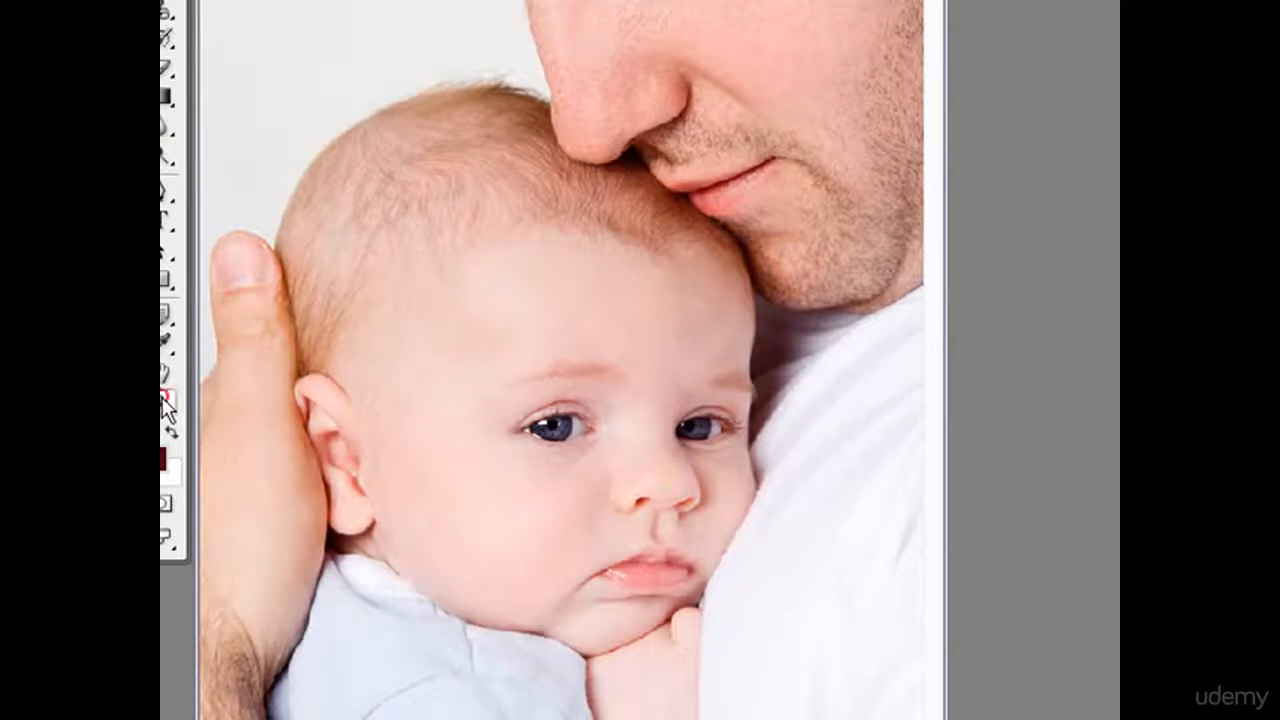
# View the baby's eye at 100% and compare the photo with and without the Overlay sharpening.
pyautogui.doubleClick(166, 403)
pyautogui.scroll(-10, 660, 360)
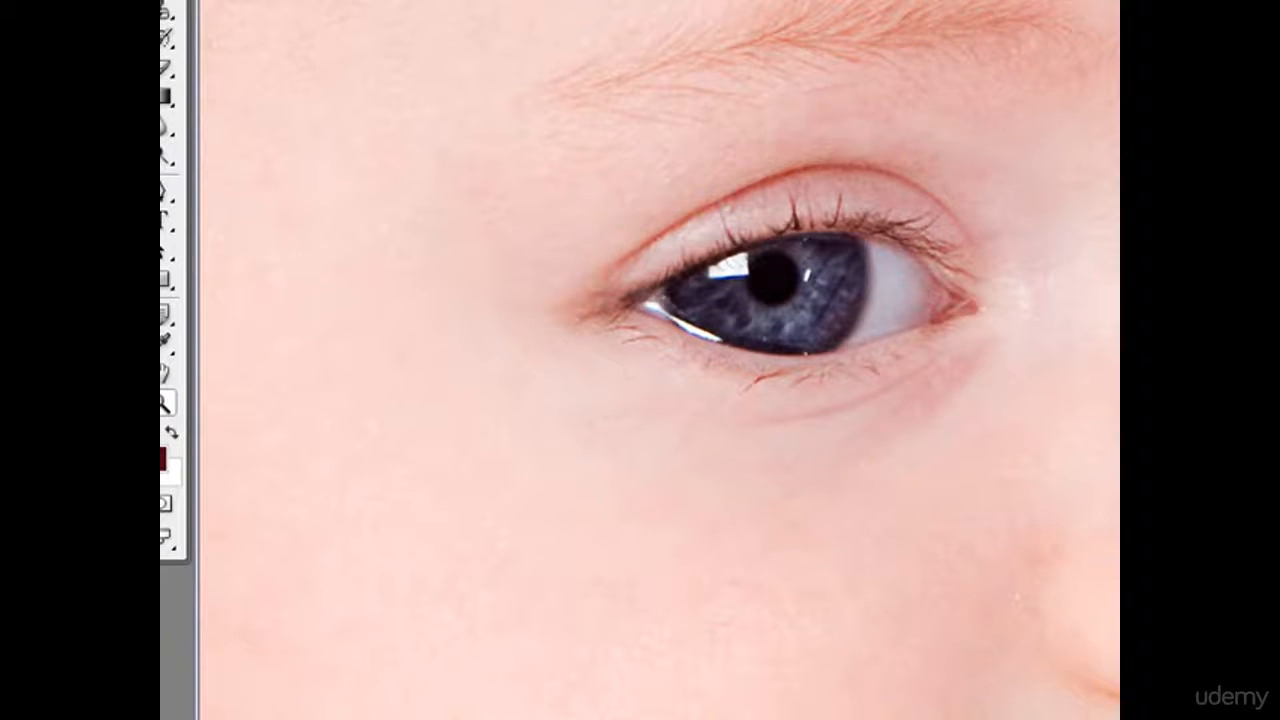
pyautogui.hotkey('ctrl', 'z')
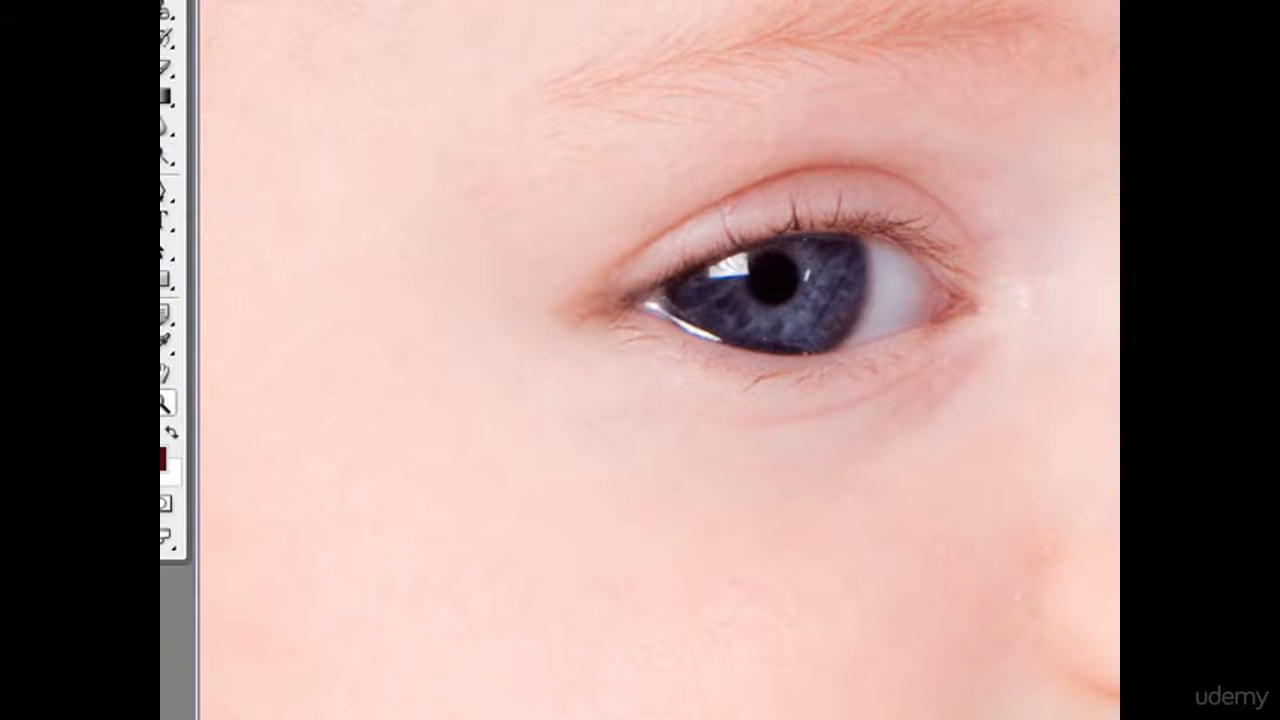
pyautogui.hotkey('ctrl', 'z')
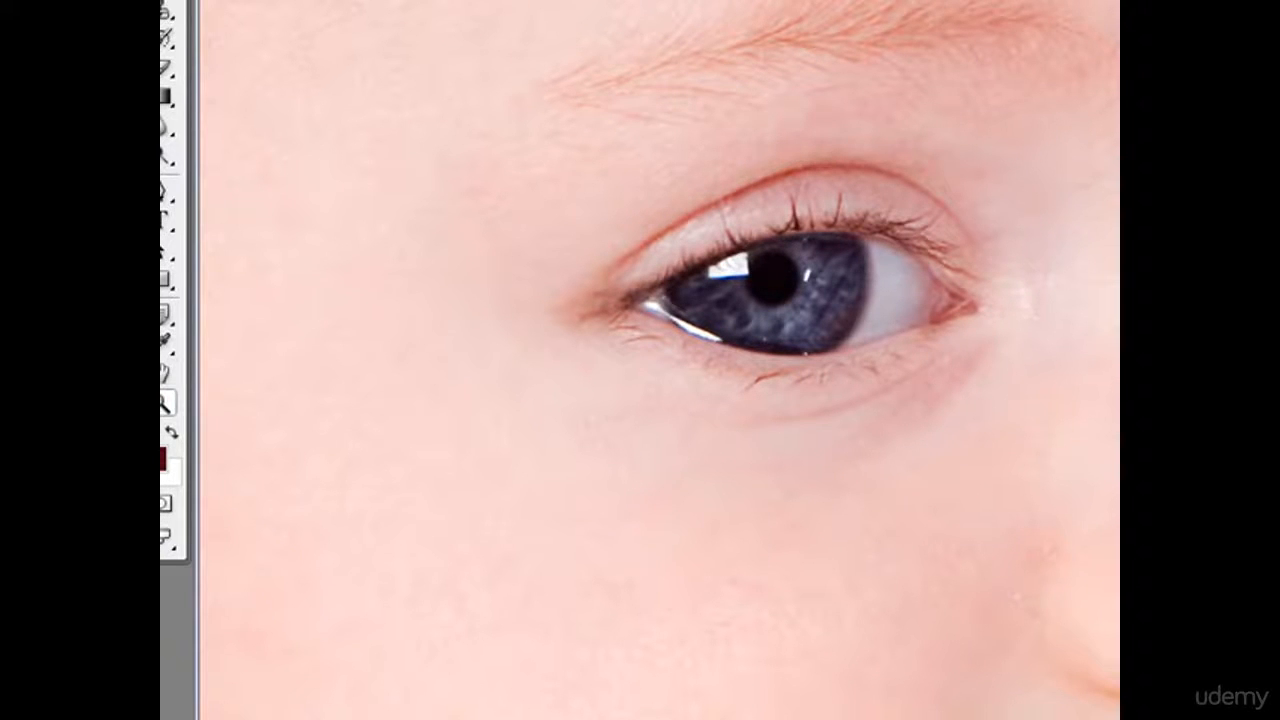
pyautogui.hotkey('ctrl', 'z')
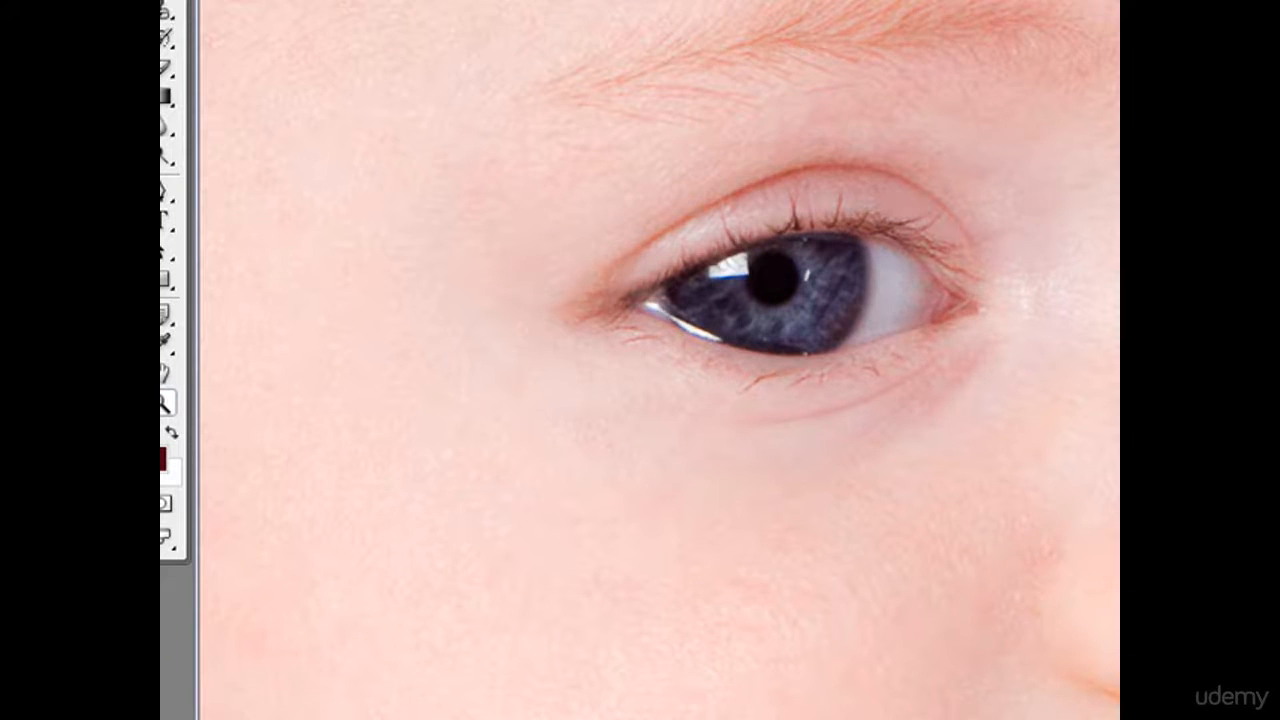
pyautogui.hotkey('ctrl', 'z')
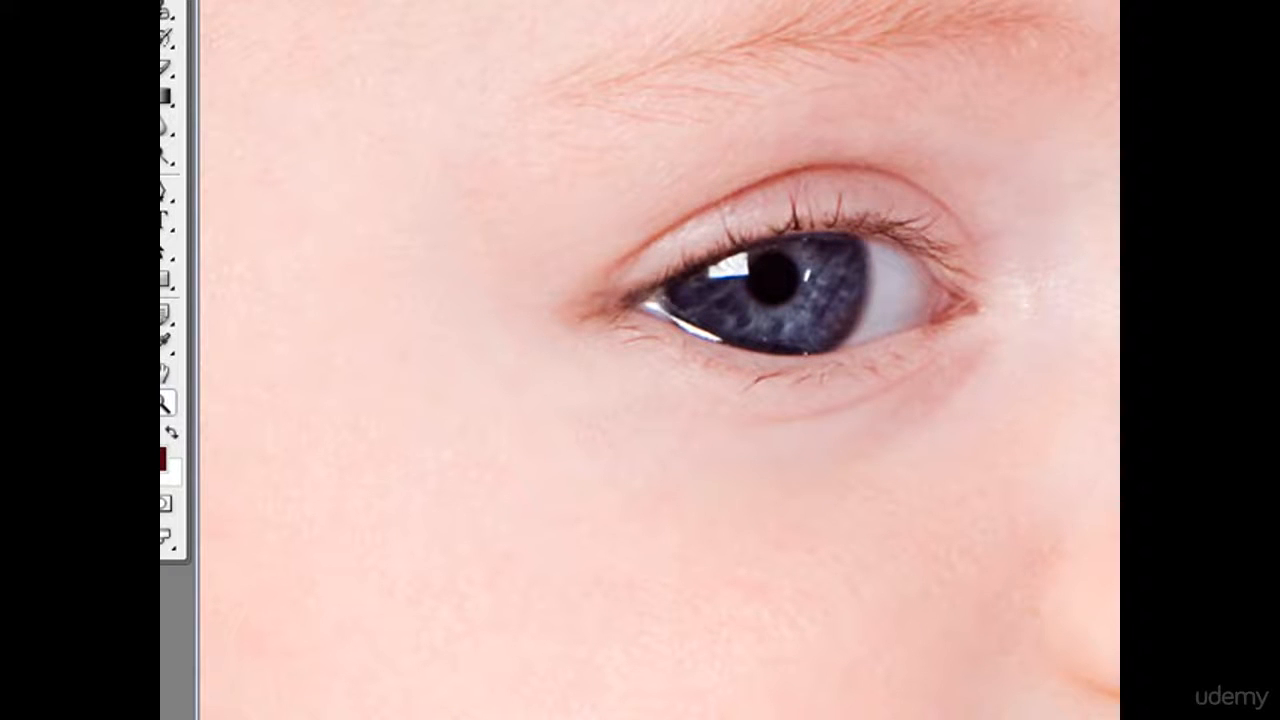
# Try the Soft Light and Vivid Light blend modes on the high-pass layer, and return it to Overlay.
pyautogui.click(1035, 1)
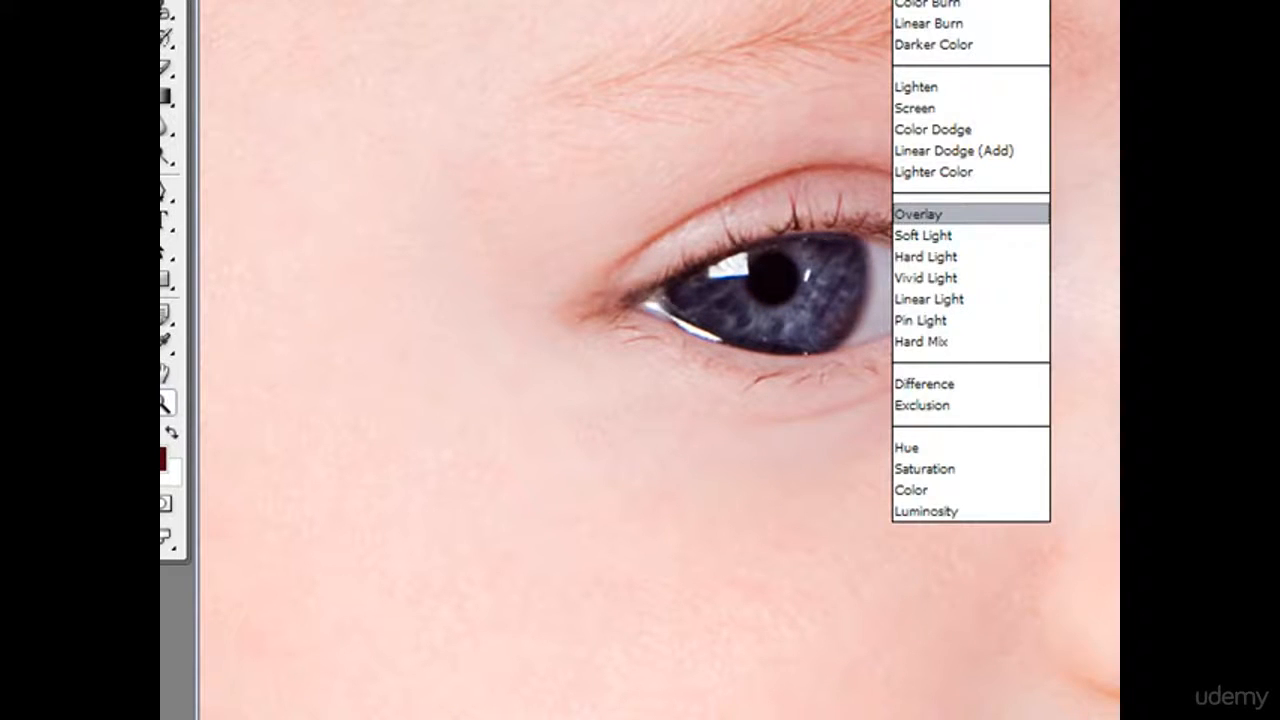
pyautogui.click(952, 236)
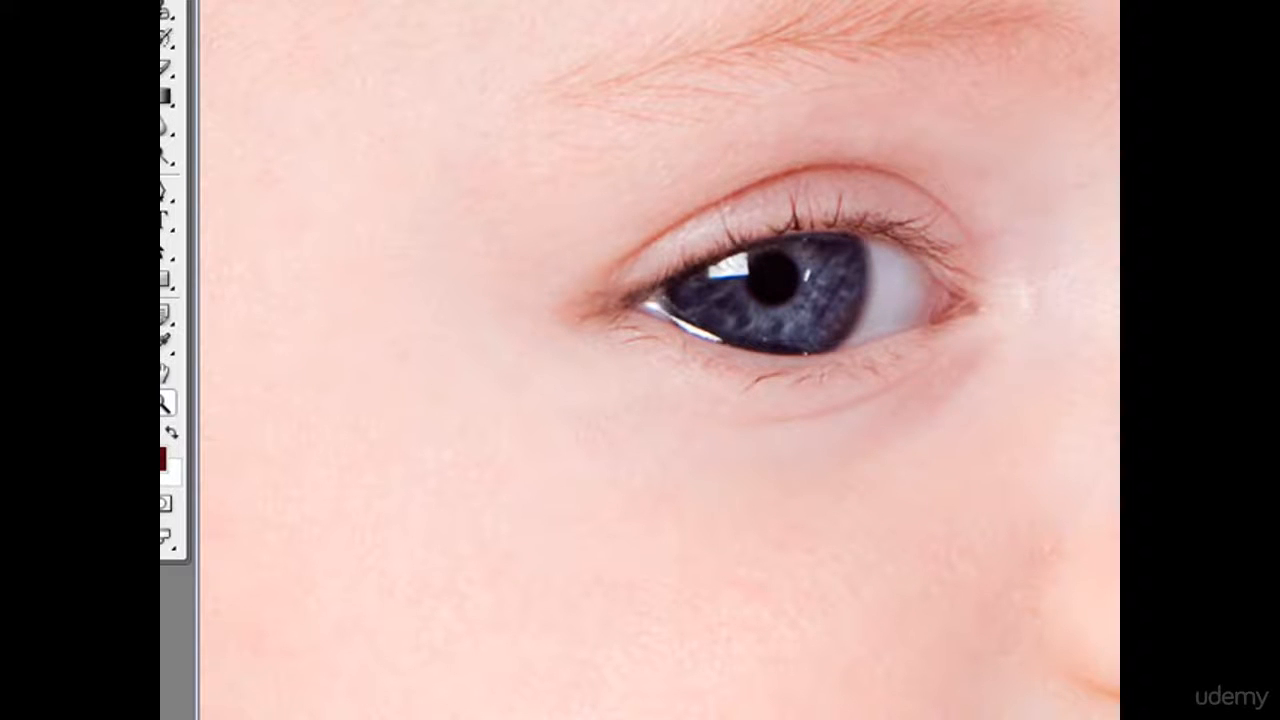
pyautogui.click(1035, 1)
pyautogui.click(991, 280)
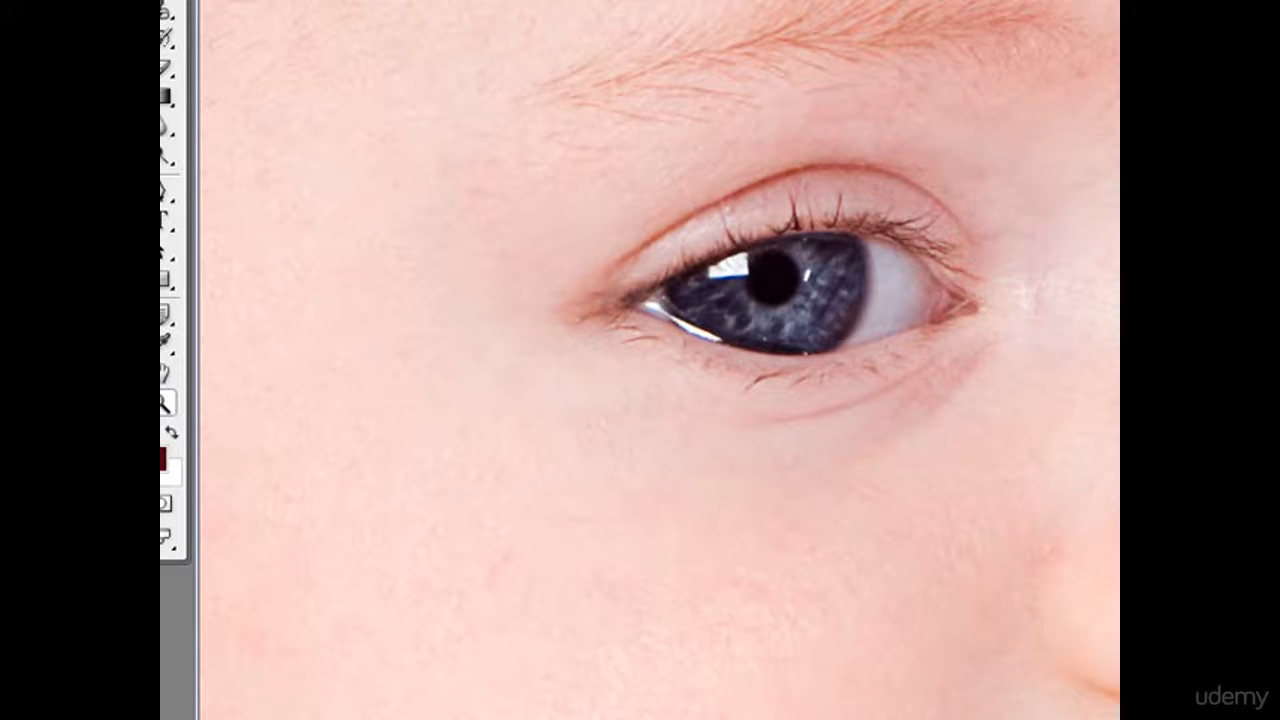
pyautogui.click(1035, 1)
pyautogui.click(969, 212)
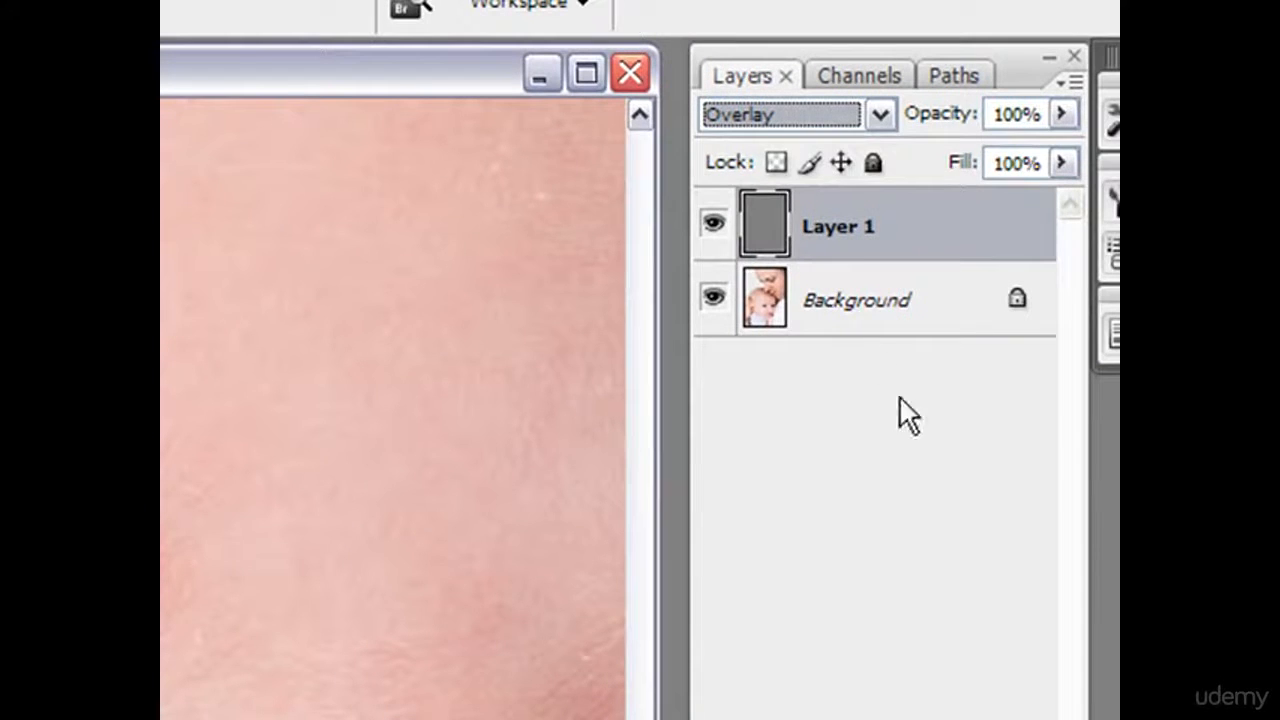
# Try adjusting the high-pass layer's opacity to vary the sharpening strength, ending at 100%.
pyautogui.click(1062, 113)
pyautogui.moveTo(988, 158); pyautogui.dragTo(1079, 158)
pyautogui.click(843, 446)
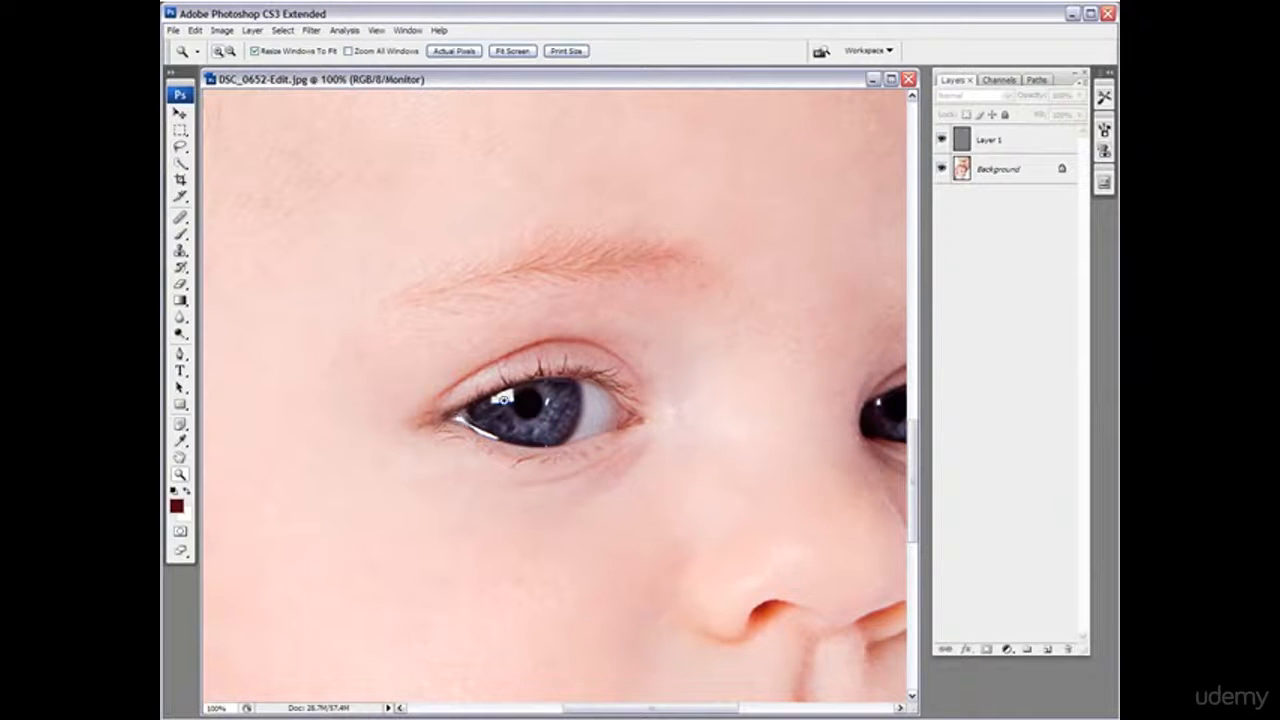
# Fit the whole photo in view and add a layer mask to the high-pass layer.
pyautogui.click(177, 457)
pyautogui.doubleClick(177, 457)
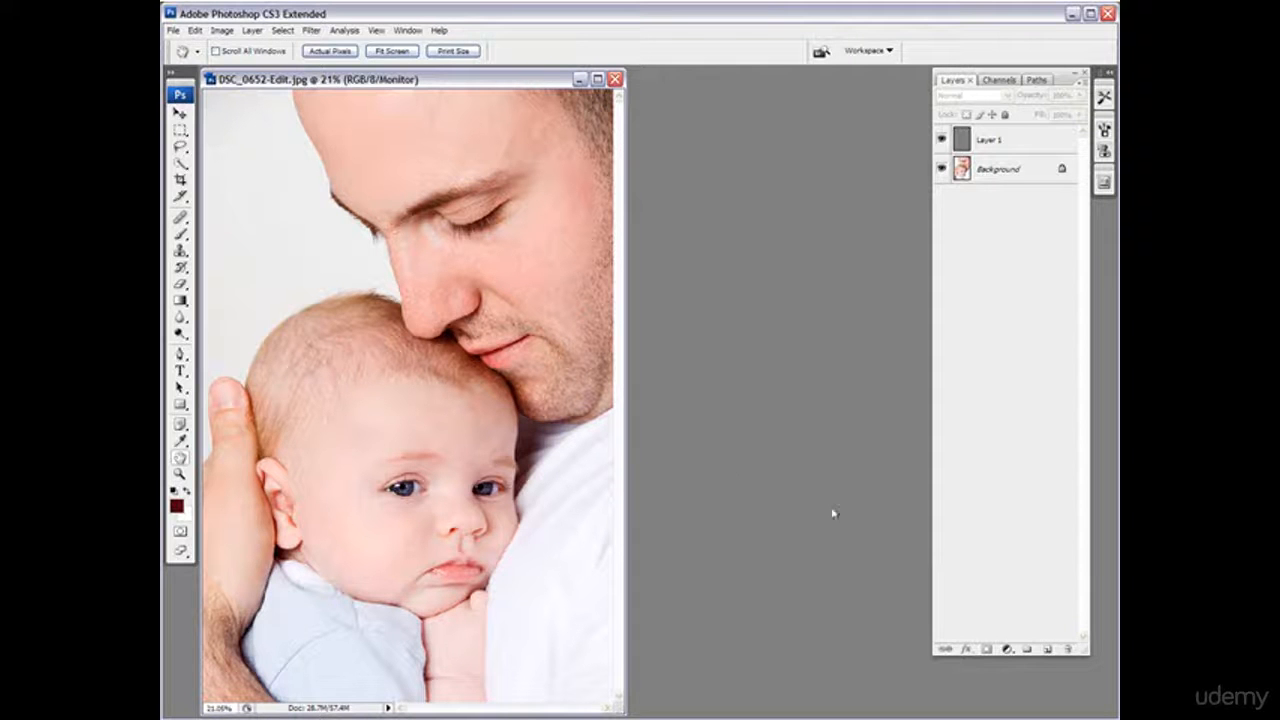
pyautogui.click(1030, 139)
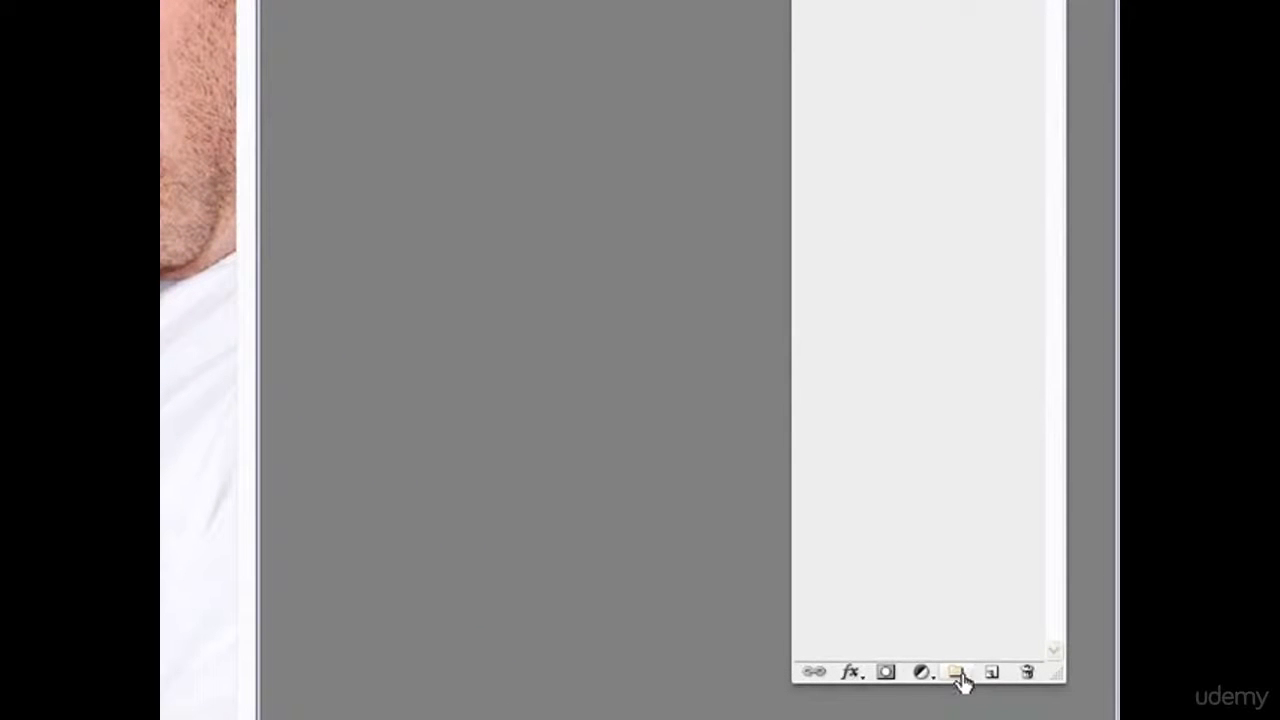
pyautogui.click(887, 673)
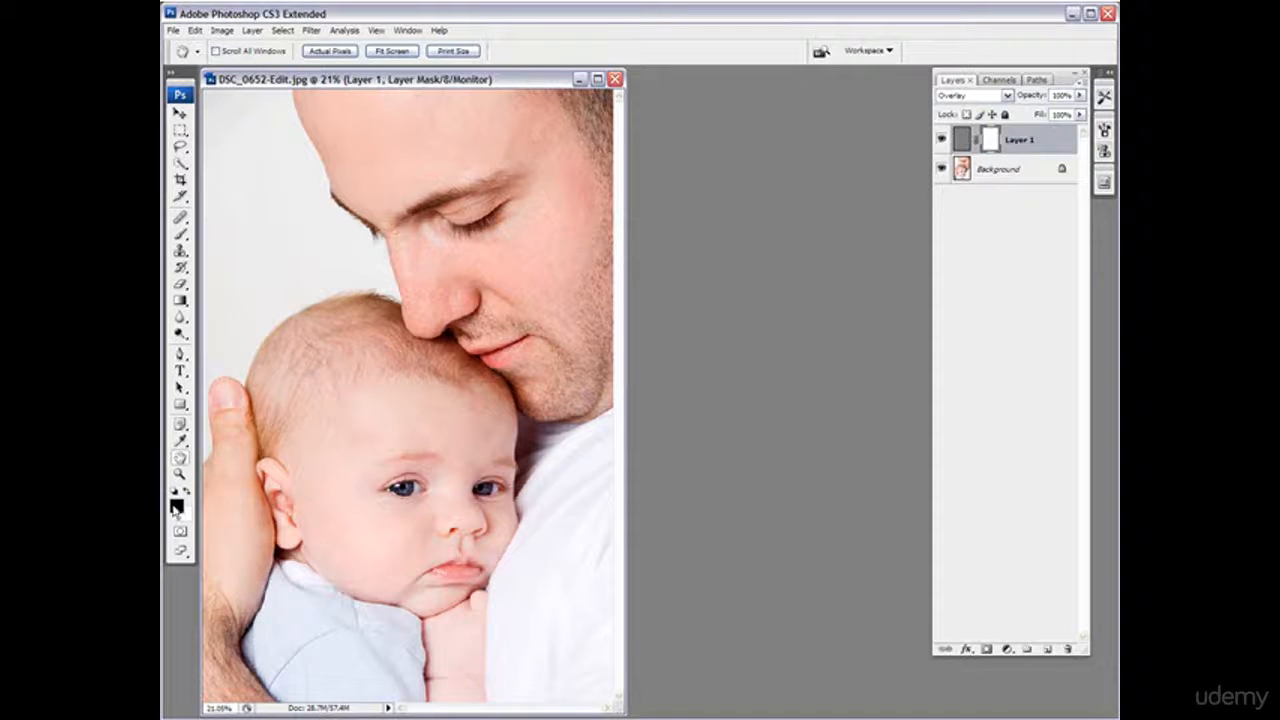
# Set up the Brush tool with a 215 px diameter and 0% hardness for painting on the mask.
pyautogui.click(181, 234)
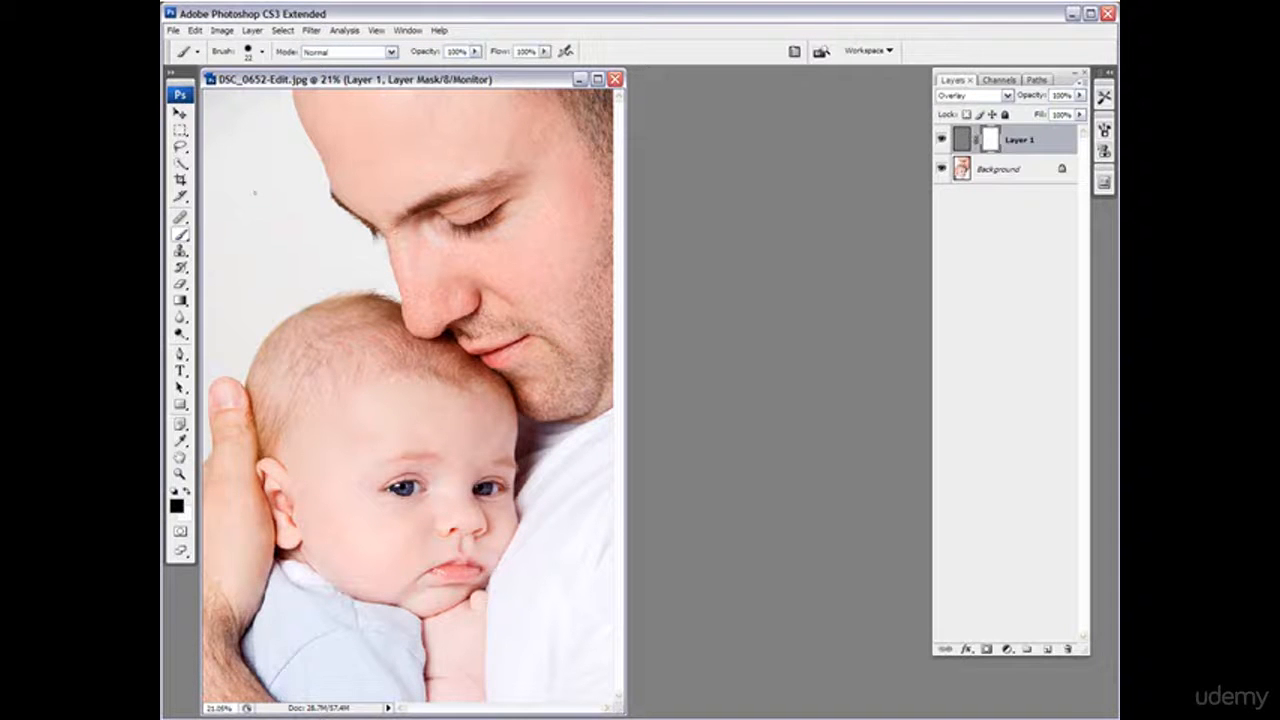
pyautogui.click(262, 51)
pyautogui.click(265, 95)
pyautogui.moveTo(248, 144); pyautogui.dragTo(186, 142)
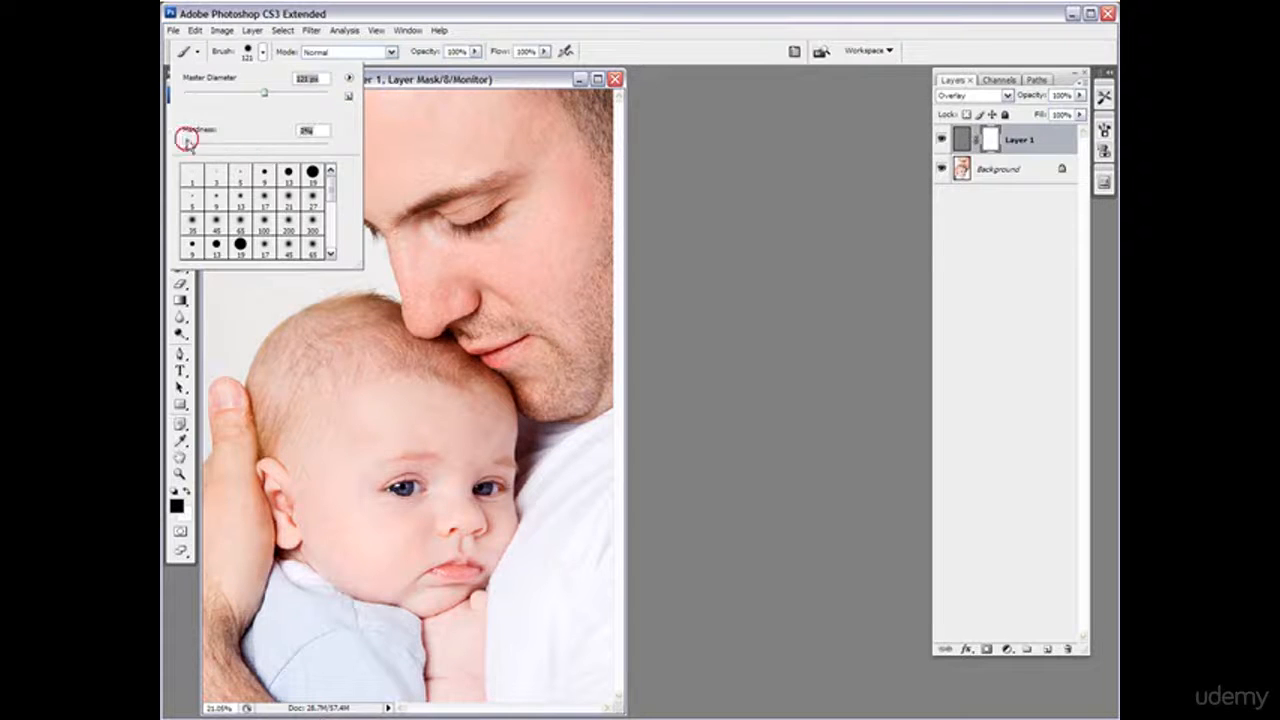
pyautogui.click(294, 95)
pyautogui.click(374, 12)
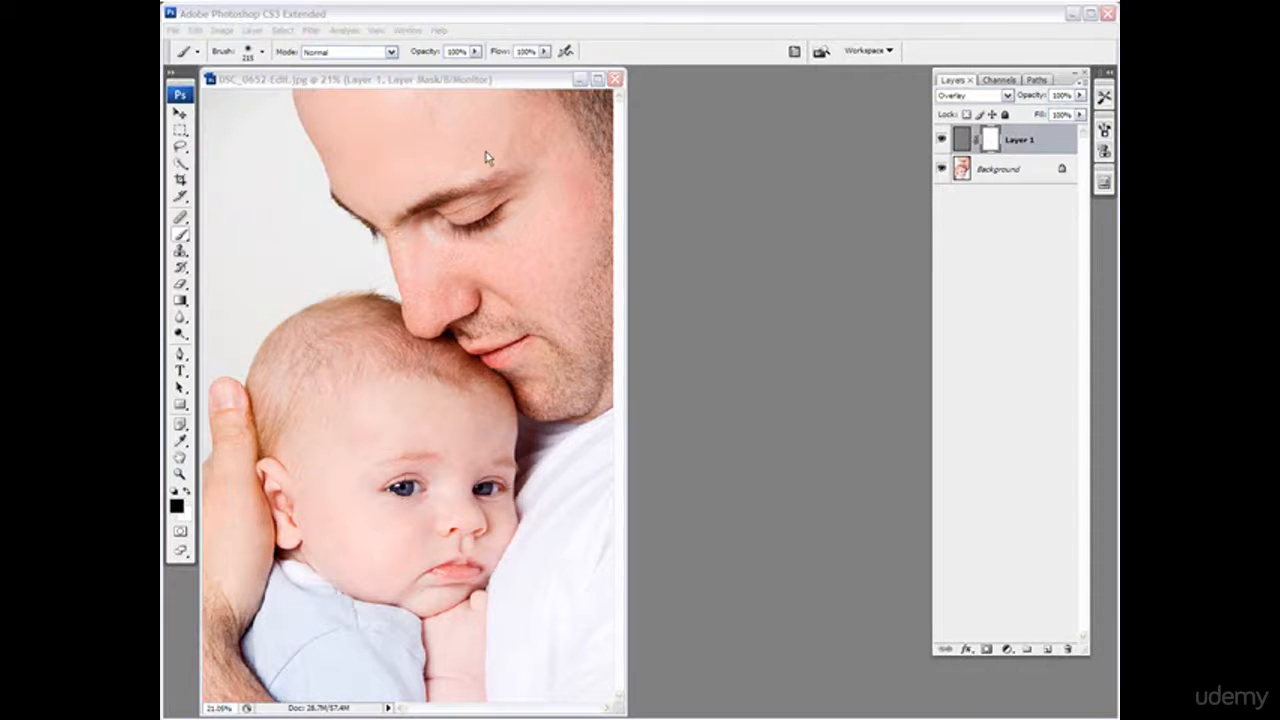
# Paint black on the layer mask over the father's forehead to remove the sharpening there.
pyautogui.click(405, 86)
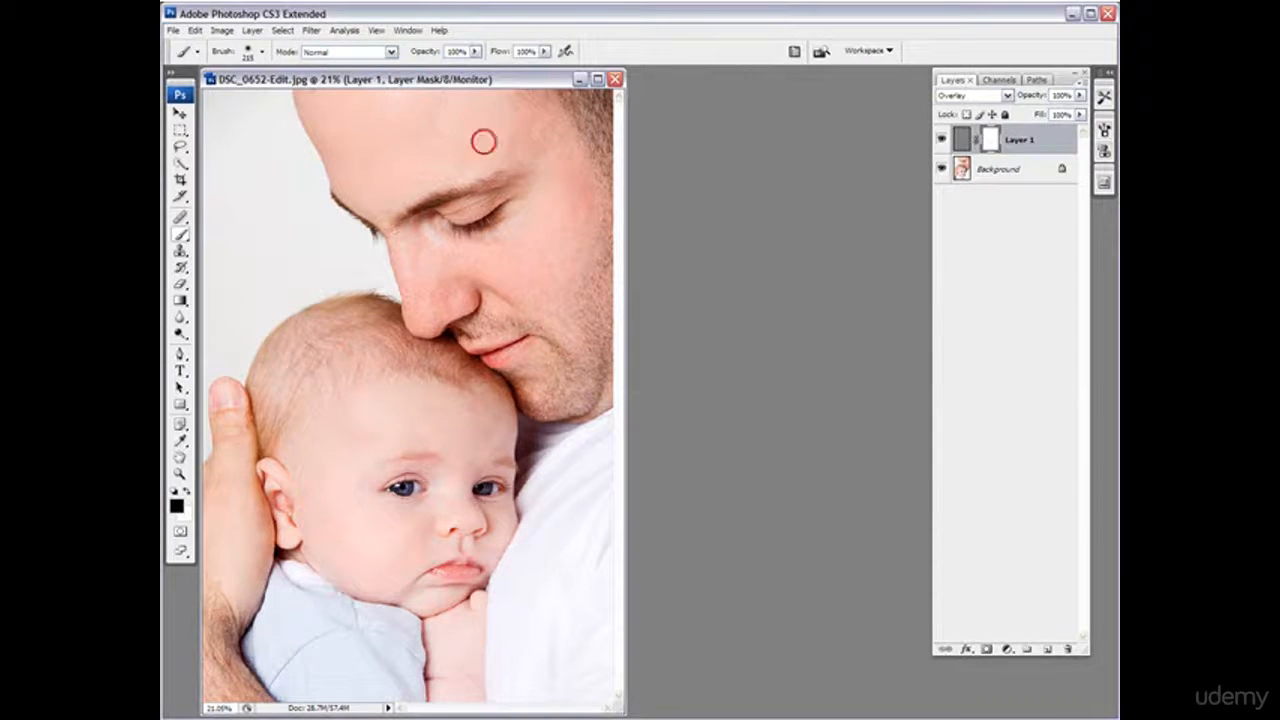
pyautogui.moveTo(535, 118)
pyautogui.mouseDown()
pyautogui.moveTo(396, 120)
pyautogui.moveTo(391, 102)
pyautogui.moveTo(352, 92)
pyautogui.moveTo(474, 90)
pyautogui.mouseUp()
pyautogui.moveTo(477, 55); pyautogui.dragTo(449, 88)
pyautogui.moveTo(475, 56); pyautogui.dragTo(604, 38)
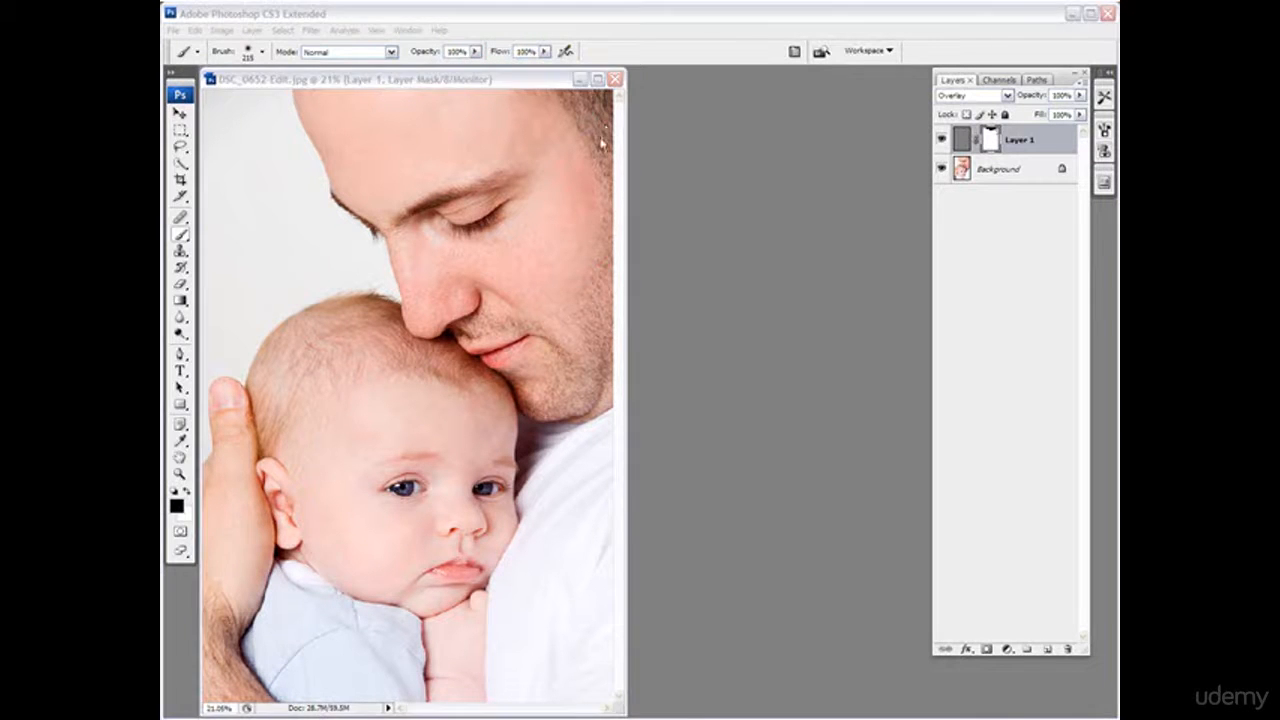